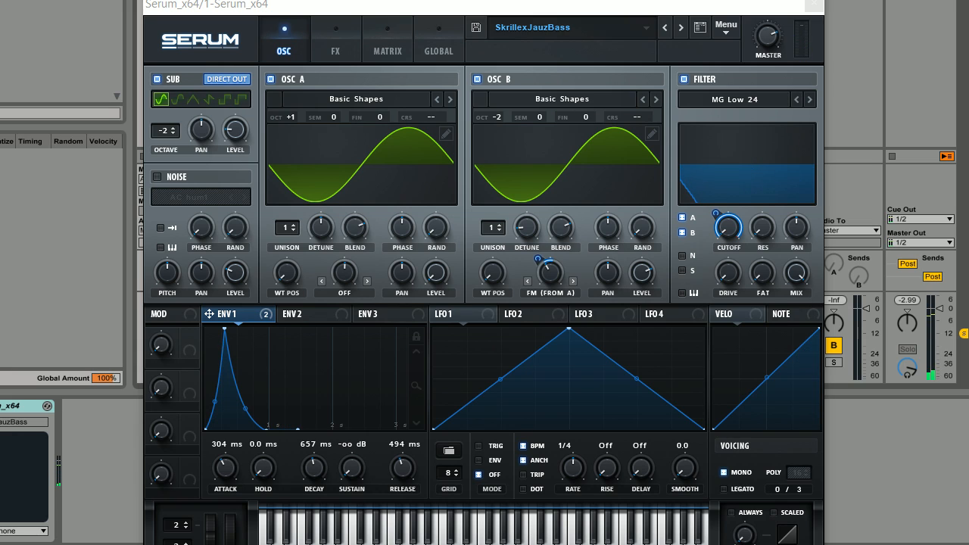
Reset the synthesizer to its blank Init preset
{"action": "left_click", "coordinate": [458, 4]}
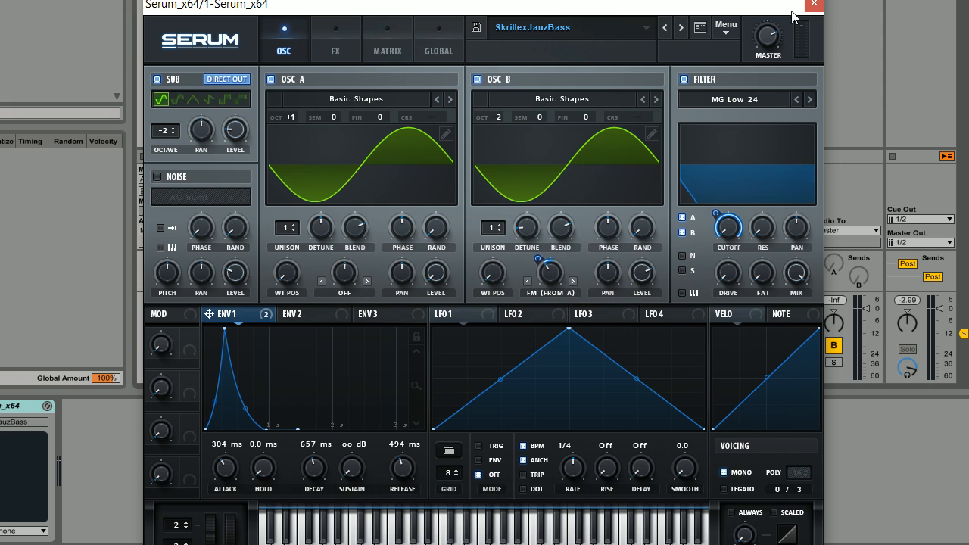
{"action": "left_click", "coordinate": [726, 33]}
{"action": "left_click", "coordinate": [792, 110]}
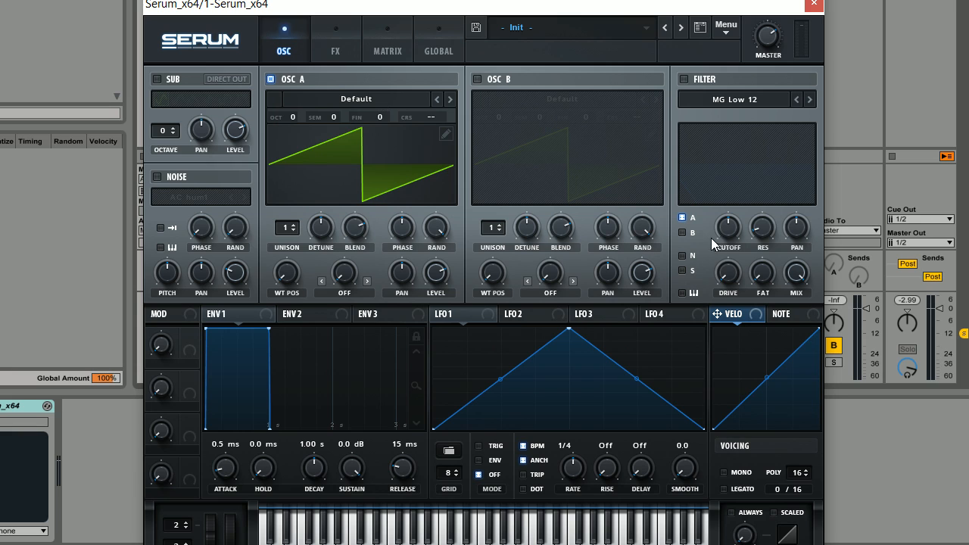
Enable oscillator B and the sub oscillator, with octaves of -2 for the sub, +1 for oscillator A and -2 for oscillator B
{"action": "left_click", "coordinate": [478, 79]}
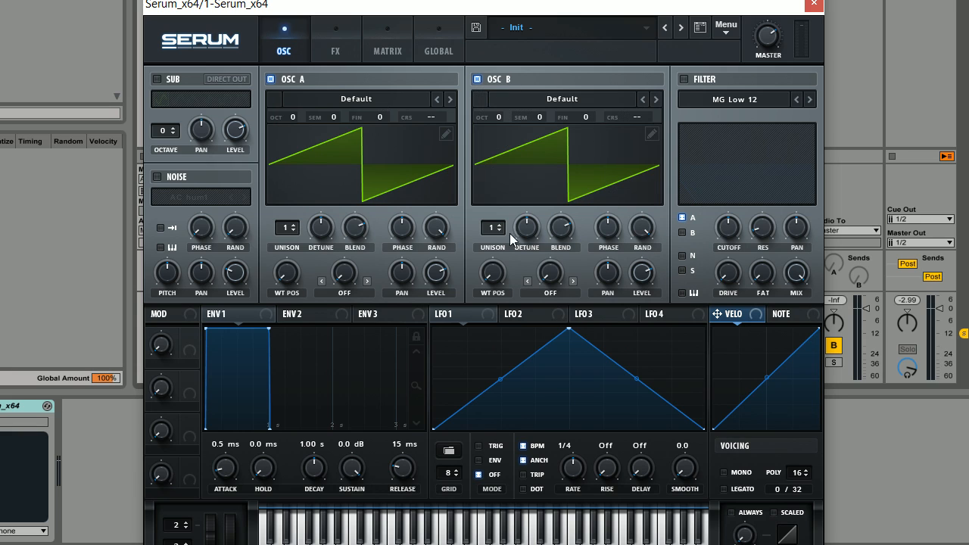
{"action": "left_click", "coordinate": [157, 79]}
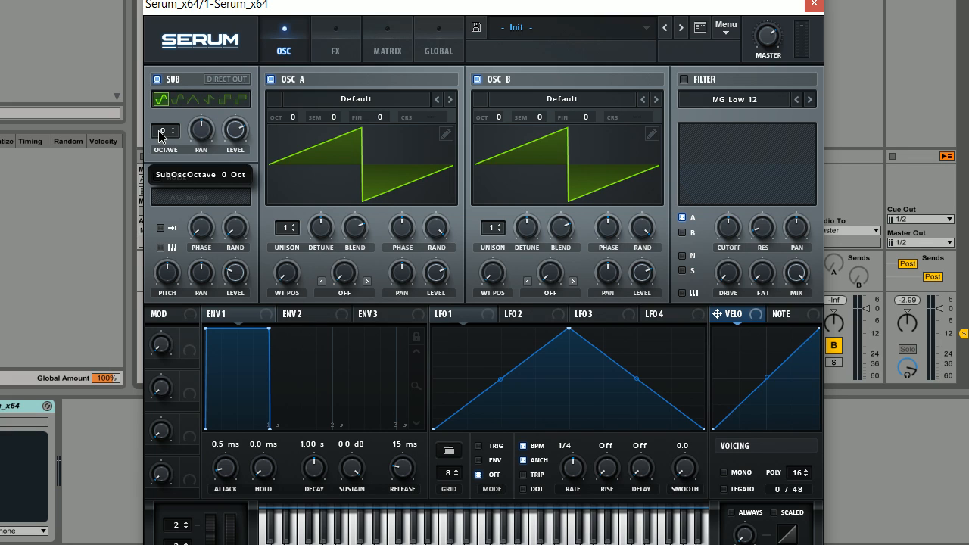
{"action": "left_click_drag", "start_coordinate": [158, 131], "coordinate": [169, 155]}
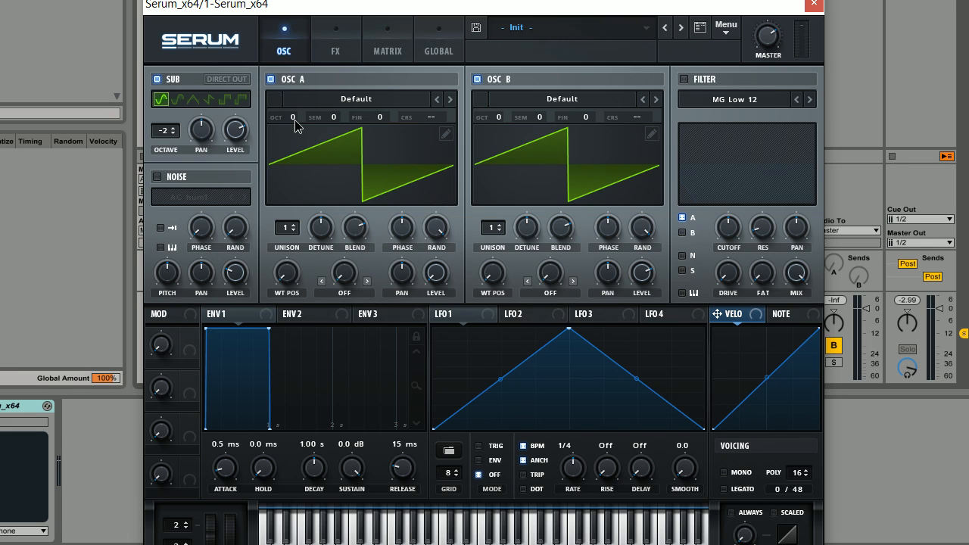
{"action": "left_click_drag", "start_coordinate": [294, 119], "coordinate": [297, 109]}
{"action": "left_click_drag", "start_coordinate": [498, 119], "coordinate": [497, 165]}
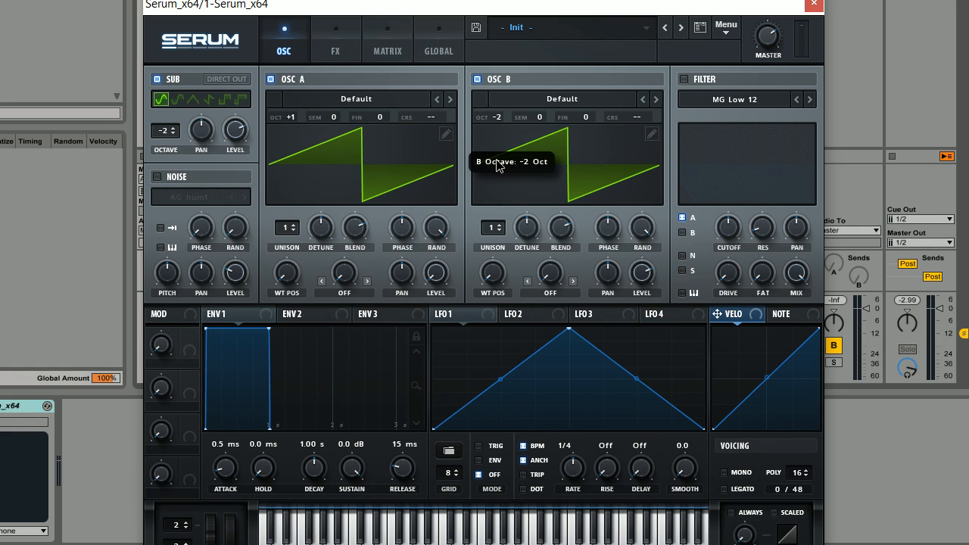
Load the analog Basic Shapes wavetable into oscillators A and B, and bring oscillator A's level all the way down
{"action": "left_click", "coordinate": [344, 97]}
{"action": "mouse_move", "coordinate": [357, 123]}
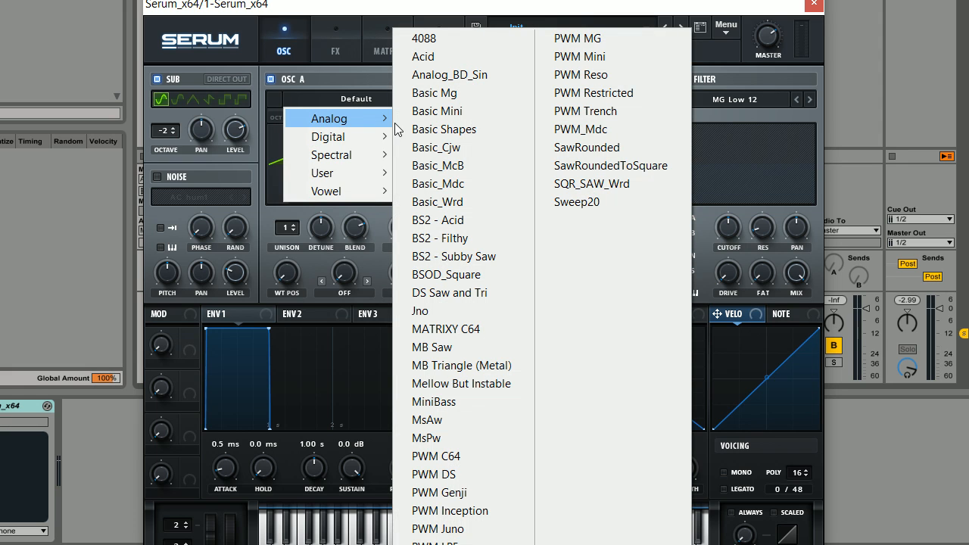
{"action": "left_click", "coordinate": [424, 130]}
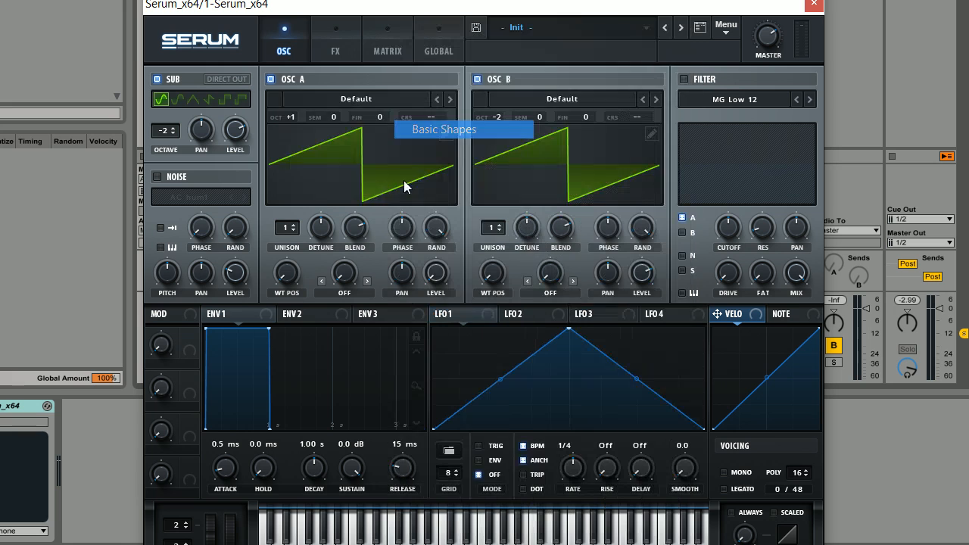
{"action": "left_click", "coordinate": [551, 97]}
{"action": "mouse_move", "coordinate": [541, 118]}
{"action": "left_click", "coordinate": [667, 128]}
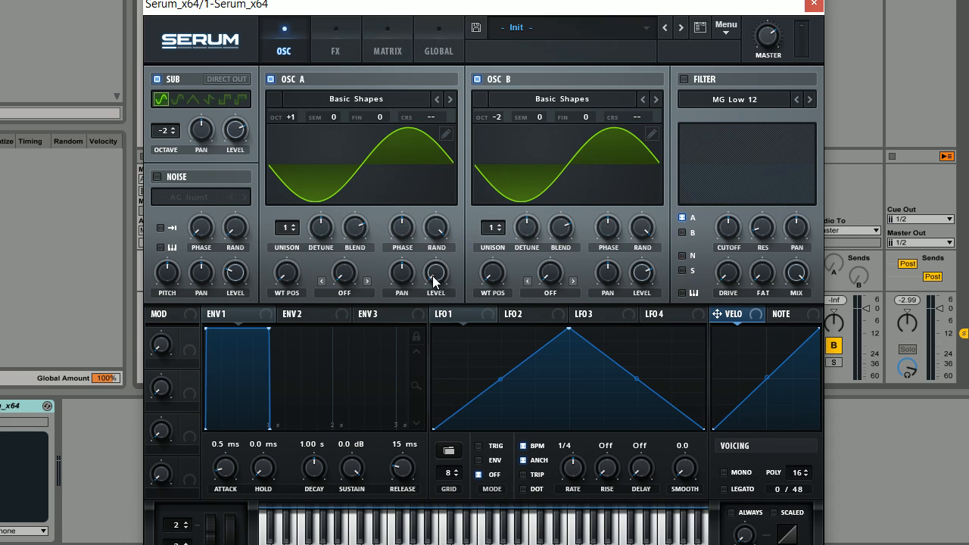
{"action": "left_click_drag", "start_coordinate": [432, 275], "coordinate": [470, 341]}
Set oscillator B's warp mode to FM (from A) with a 37% amount, and adjust the master volume
{"action": "left_click", "coordinate": [547, 294]}
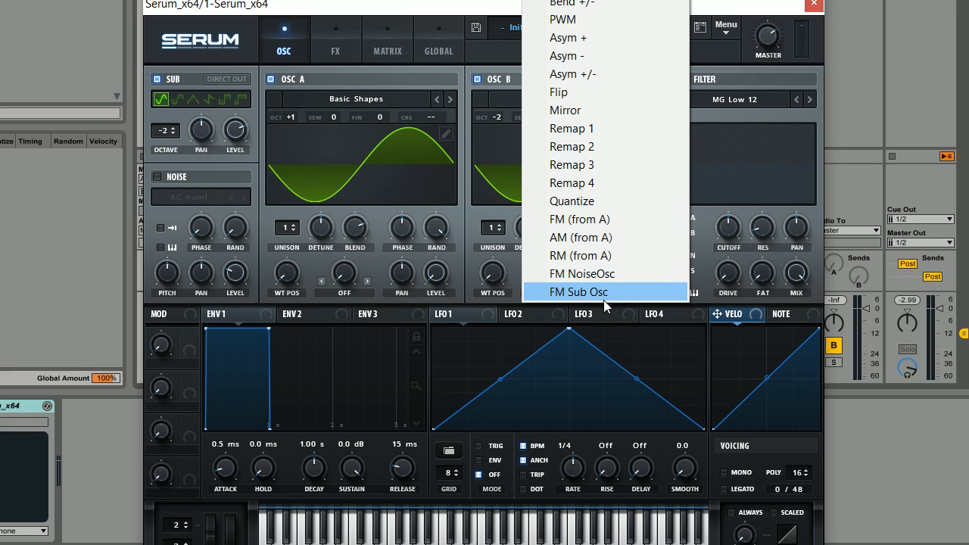
{"action": "left_click", "coordinate": [591, 227]}
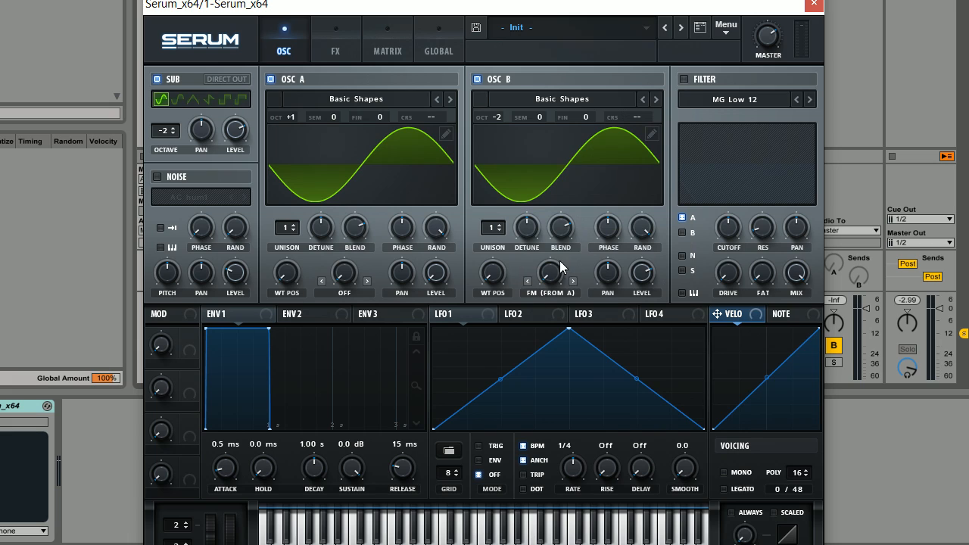
{"action": "mouse_move", "coordinate": [554, 276]}
{"action": "left_mouse_down"}
{"action": "mouse_move", "coordinate": [549, 228]}
{"action": "mouse_move", "coordinate": [553, 277]}
{"action": "left_mouse_up"}
{"action": "left_click_drag", "start_coordinate": [555, 284], "coordinate": [556, 278]}
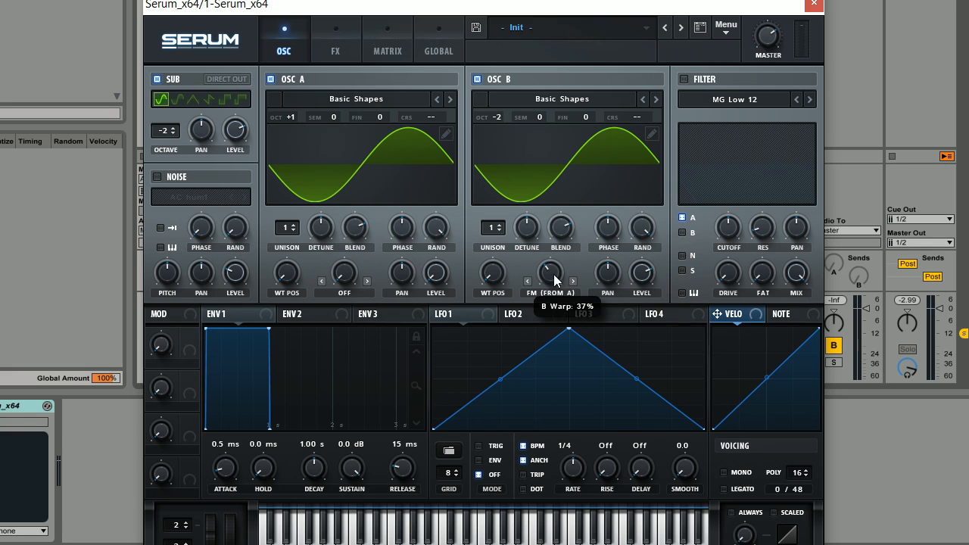
{"action": "left_click_drag", "start_coordinate": [777, 110], "coordinate": [773, 53]}
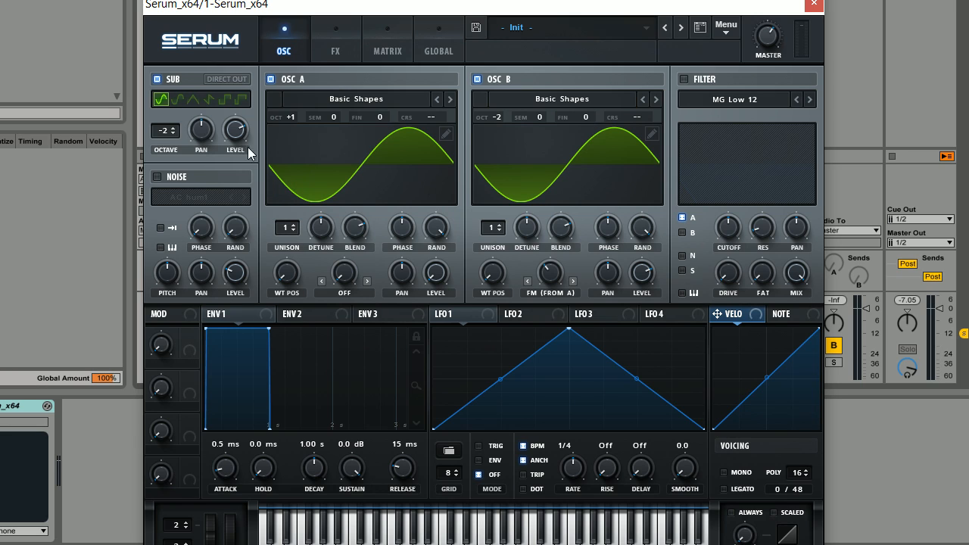
Send the sub oscillator straight to the direct output and lower its level
{"action": "left_click", "coordinate": [227, 78]}
{"action": "left_click_drag", "start_coordinate": [232, 135], "coordinate": [235, 229]}
Set envelope 1's attack to 304 ms
{"action": "left_click", "coordinate": [237, 313]}
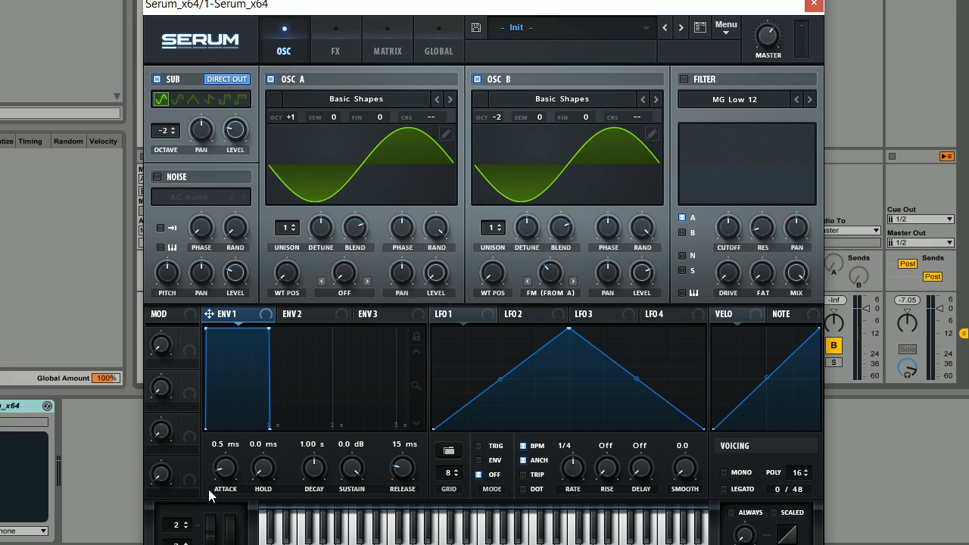
{"action": "left_click_drag", "start_coordinate": [208, 489], "coordinate": [230, 434]}
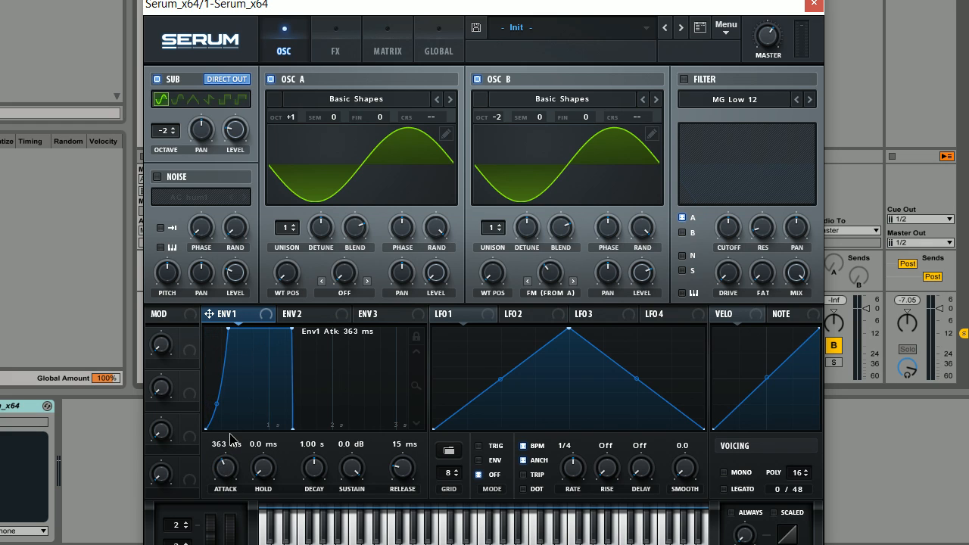
{"action": "scroll", "coordinate": [231, 441], "scroll_direction": "down", "scroll_amount": 3}
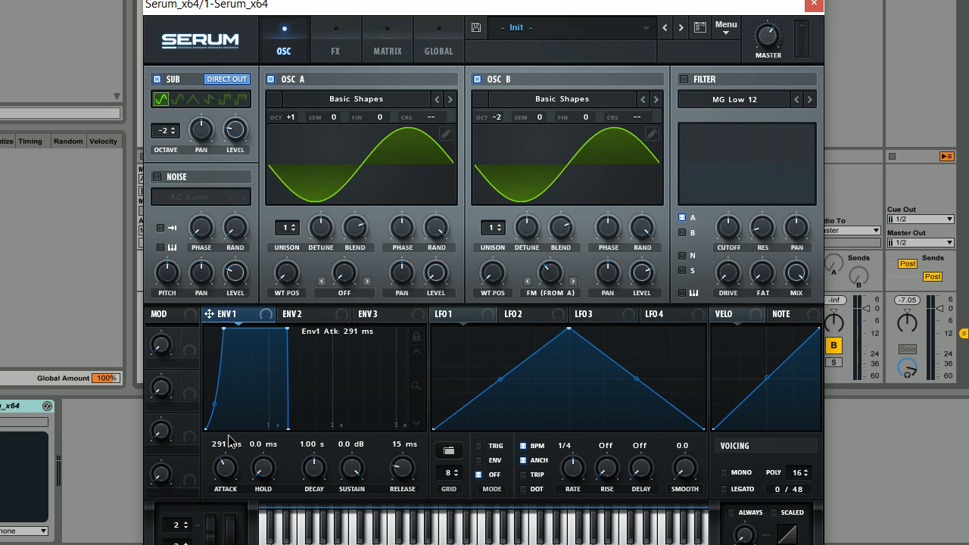
{"action": "scroll", "coordinate": [231, 441], "scroll_direction": "up", "scroll_amount": 1}
{"action": "scroll", "coordinate": [231, 441], "scroll_direction": "down", "scroll_amount": 1}
{"action": "left_click_drag", "start_coordinate": [224, 328], "coordinate": [225, 328]}
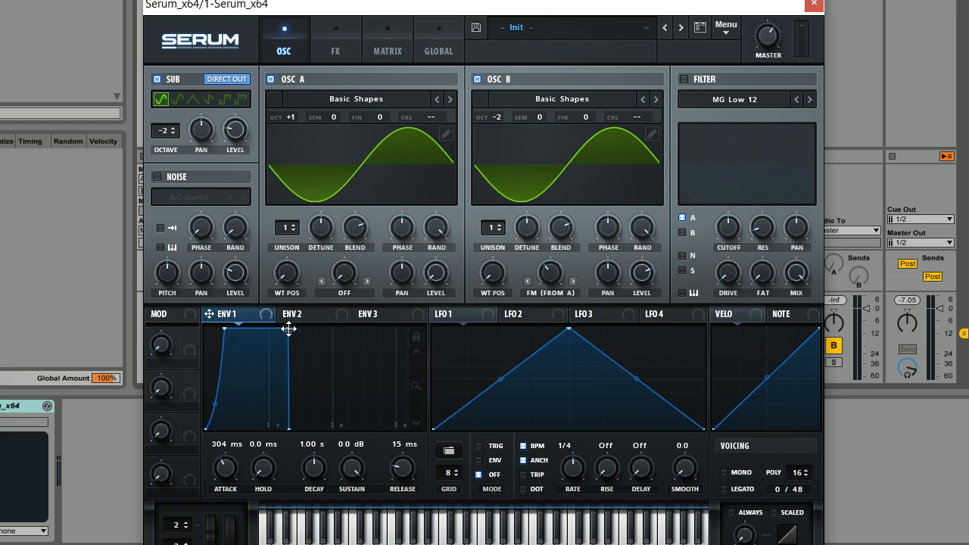
Shape envelope 1 with 643 ms decay, minus-infinity sustain and 411 ms release, and set the master volume to 72%
{"action": "left_click_drag", "start_coordinate": [289, 329], "coordinate": [271, 431]}
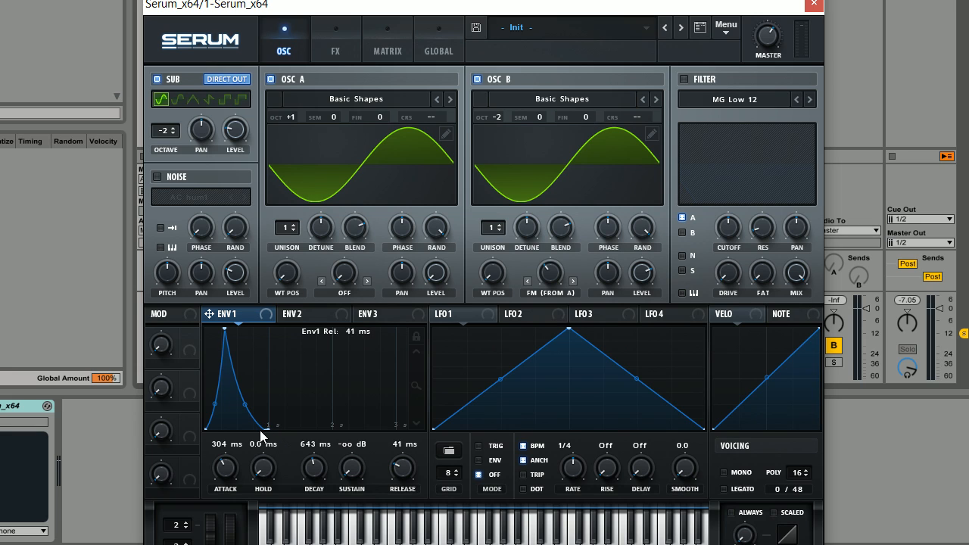
{"action": "left_click_drag", "start_coordinate": [312, 463], "coordinate": [309, 467]}
{"action": "left_click_drag", "start_coordinate": [268, 427], "coordinate": [270, 429]}
{"action": "mouse_move", "coordinate": [408, 475]}
{"action": "left_mouse_down"}
{"action": "mouse_move", "coordinate": [412, 458]}
{"action": "mouse_move", "coordinate": [400, 463]}
{"action": "left_mouse_up"}
{"action": "mouse_move", "coordinate": [767, 46]}
{"action": "left_mouse_down"}
{"action": "mouse_move", "coordinate": [768, 63]}
{"action": "mouse_move", "coordinate": [767, 28]}
{"action": "left_mouse_up"}
Enable the filter as MG Low 24, bring its cutoff down to minimum, and assign envelope 1 to modulate the cutoff
{"action": "left_click", "coordinate": [683, 79]}
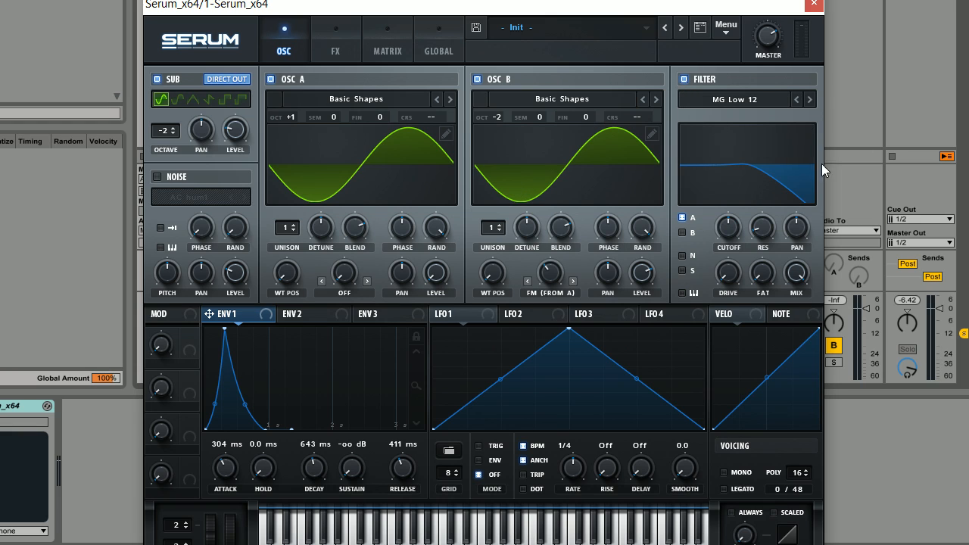
{"action": "left_click", "coordinate": [810, 99]}
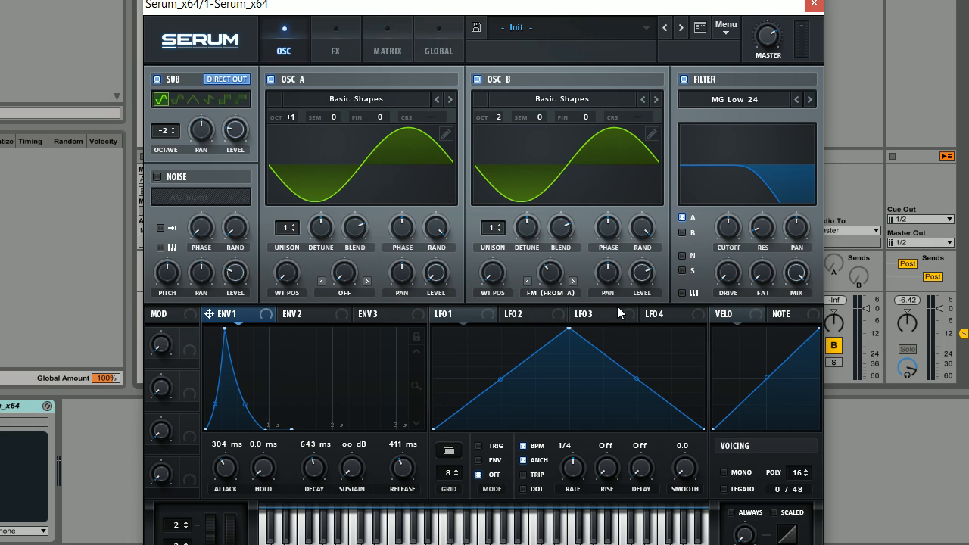
{"action": "left_click_drag", "start_coordinate": [731, 228], "coordinate": [710, 316]}
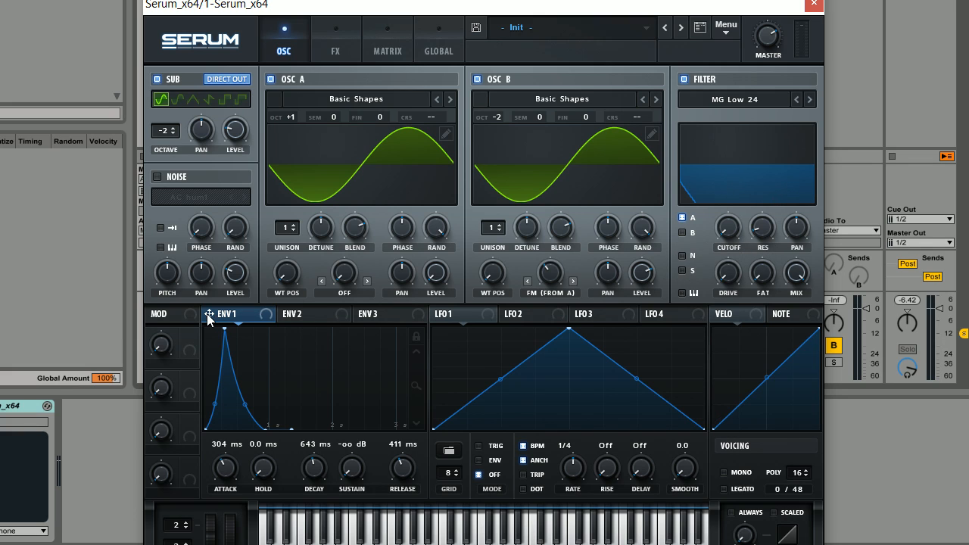
{"action": "left_click_drag", "start_coordinate": [209, 313], "coordinate": [719, 216]}
Raise the master volume and assign envelope 1 to oscillator B's FM warp, fine-tuning the warp and modulation amounts
{"action": "mouse_move", "coordinate": [767, 35]}
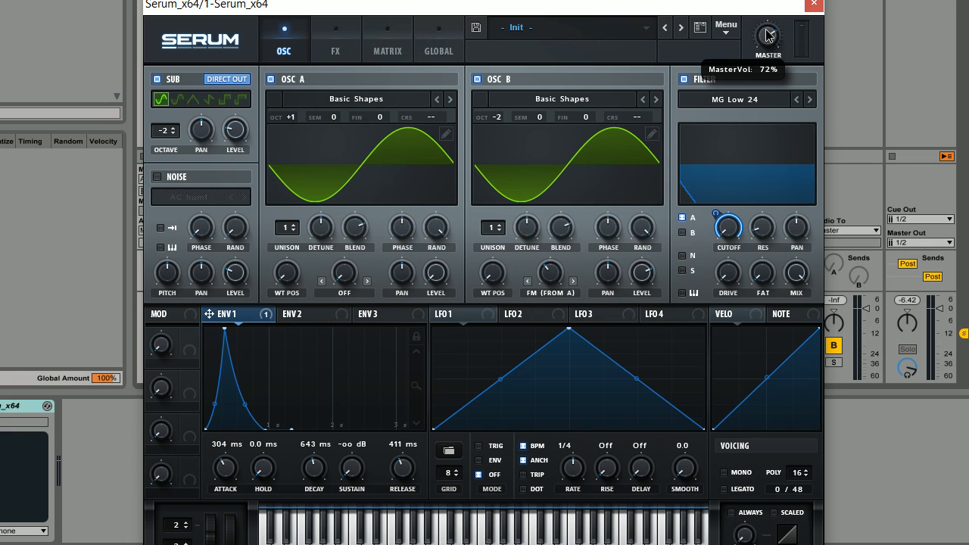
{"action": "left_click_drag", "start_coordinate": [767, 35], "coordinate": [772, 13]}
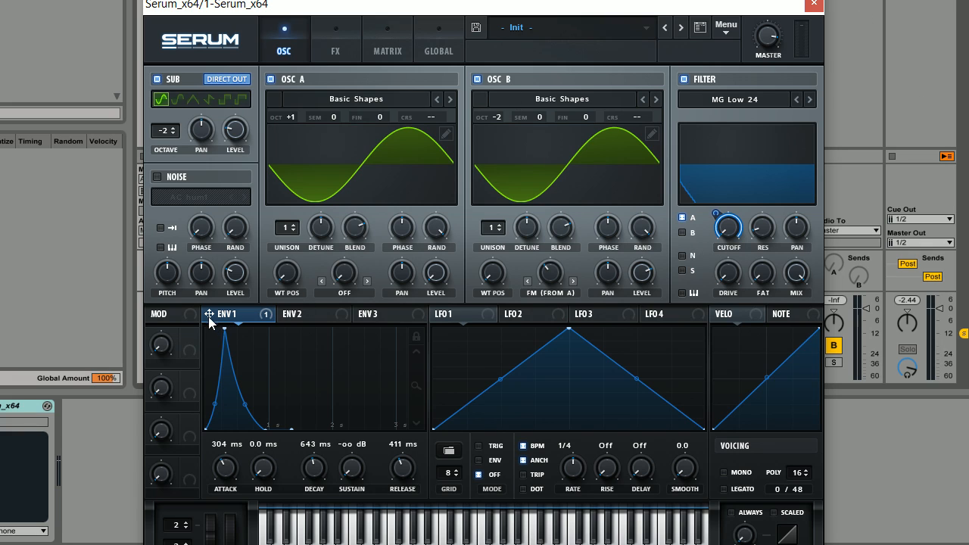
{"action": "mouse_move", "coordinate": [212, 324]}
{"action": "mouse_move", "coordinate": [534, 296]}
{"action": "left_mouse_down"}
{"action": "mouse_move", "coordinate": [550, 273]}
{"action": "mouse_move", "coordinate": [533, 283]}
{"action": "left_mouse_up"}
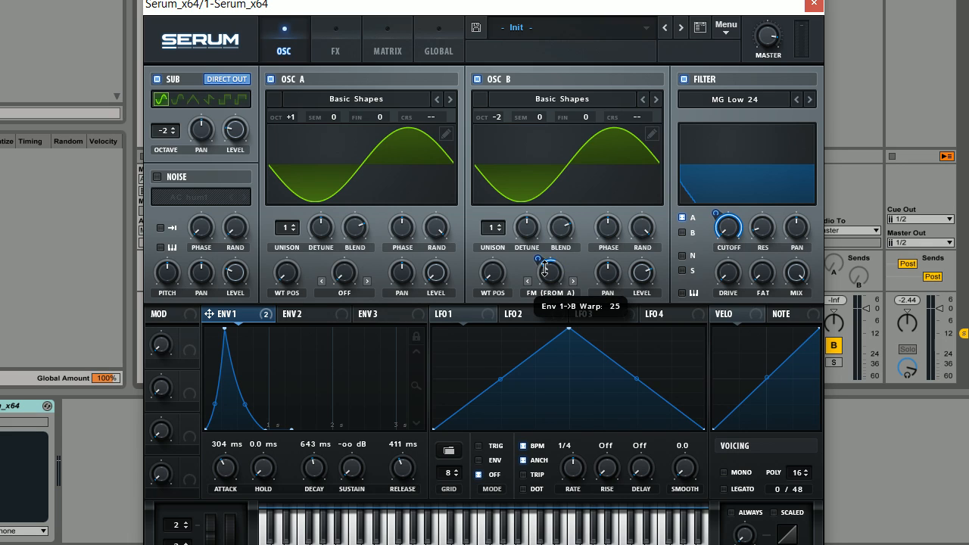
{"action": "left_click_drag", "start_coordinate": [545, 270], "coordinate": [543, 270]}
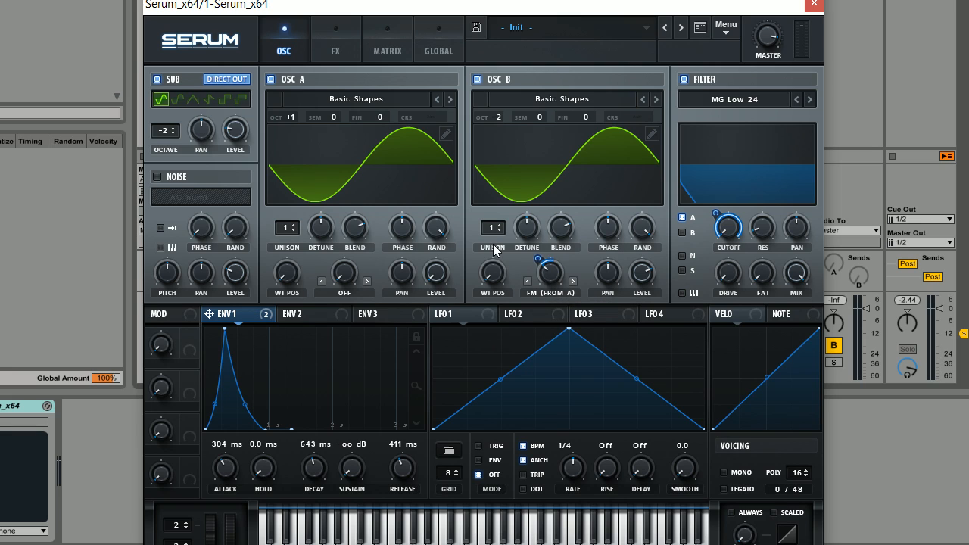
{"action": "mouse_move", "coordinate": [565, 283]}
{"action": "left_mouse_down"}
{"action": "mouse_move", "coordinate": [566, 223]}
{"action": "mouse_move", "coordinate": [573, 289]}
{"action": "mouse_move", "coordinate": [574, 224]}
{"action": "mouse_move", "coordinate": [551, 280]}
{"action": "mouse_move", "coordinate": [563, 286]}
{"action": "mouse_move", "coordinate": [564, 264]}
{"action": "mouse_move", "coordinate": [557, 285]}
{"action": "left_mouse_up"}
{"action": "left_click_drag", "start_coordinate": [535, 257], "coordinate": [555, 272]}
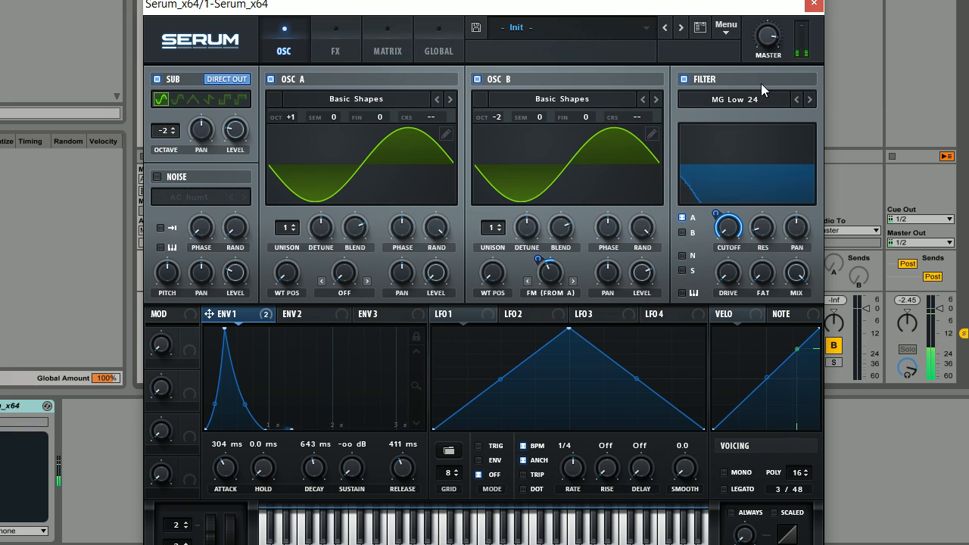
{"action": "left_click_drag", "start_coordinate": [552, 275], "coordinate": [551, 278]}
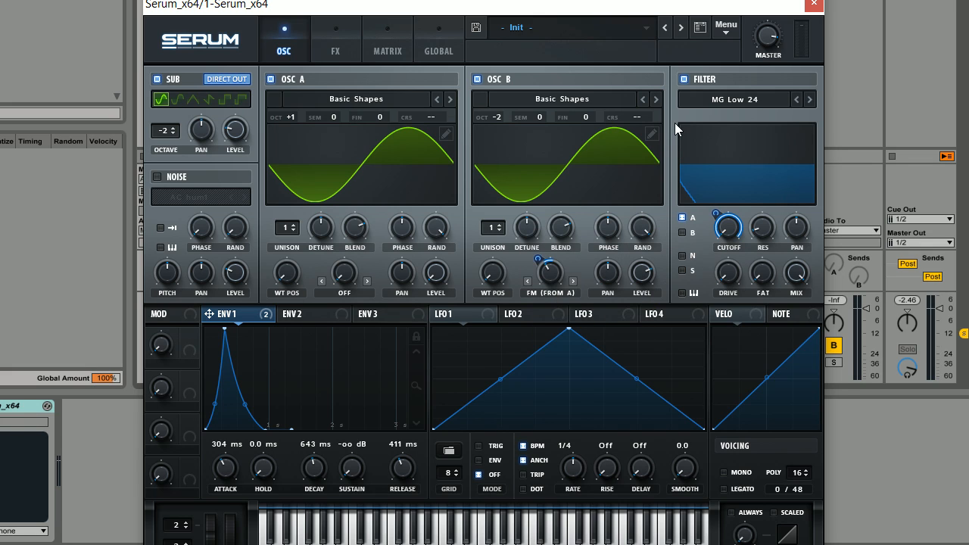
Enable the Hyper/Dimension effect with a reduced Hyper mix, and lower the master volume
{"action": "left_click", "coordinate": [333, 38]}
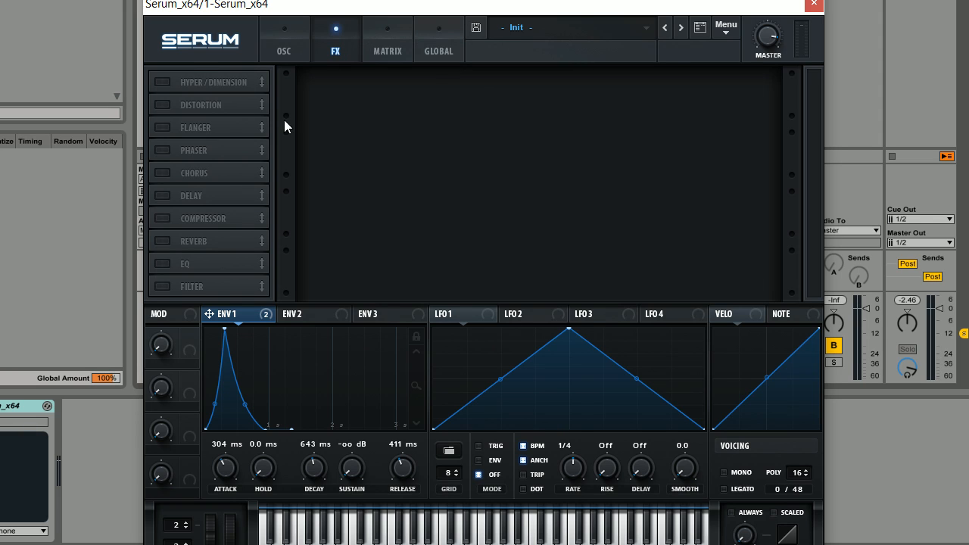
{"action": "left_click", "coordinate": [162, 81]}
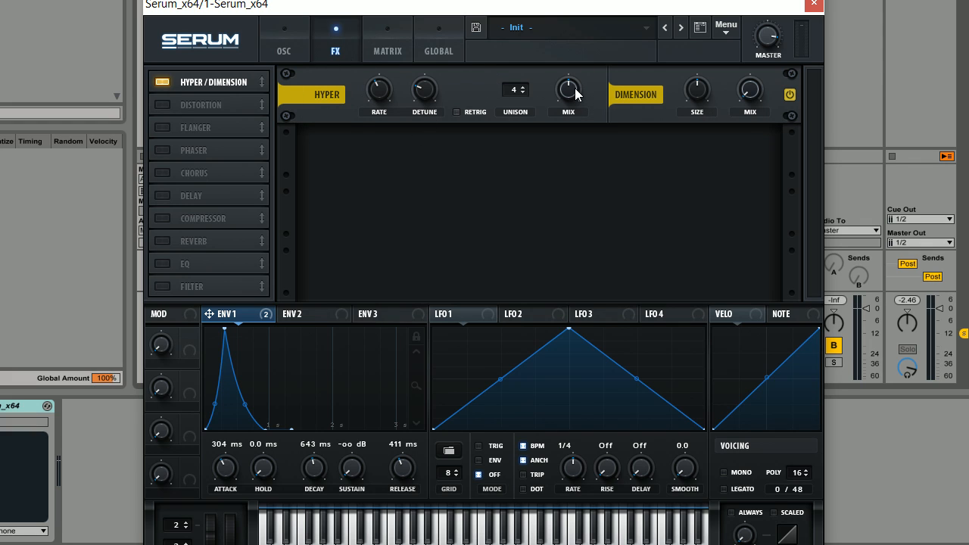
{"action": "left_click_drag", "start_coordinate": [569, 93], "coordinate": [563, 132]}
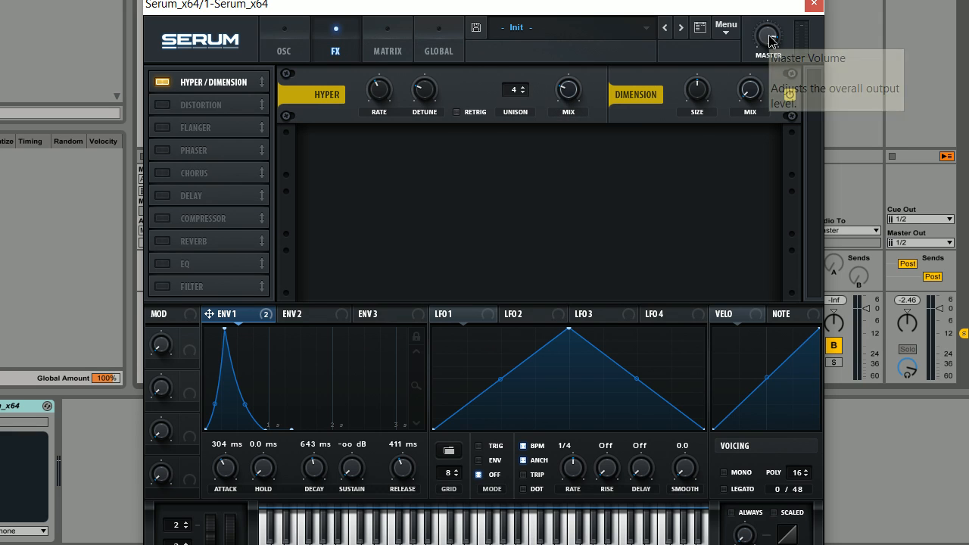
{"action": "mouse_move", "coordinate": [774, 41]}
{"action": "left_mouse_down"}
{"action": "mouse_move", "coordinate": [772, 70]}
{"action": "mouse_move", "coordinate": [771, 60]}
{"action": "left_mouse_up"}
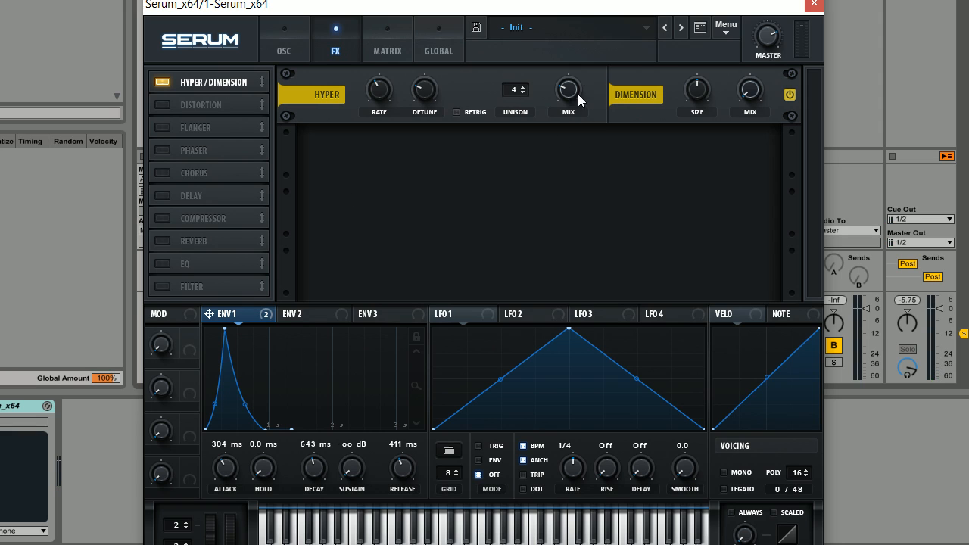
Enable Asym distortion with its filter set to post, high-pass, at frequency 523 and Q 0.1
{"action": "left_click", "coordinate": [163, 105]}
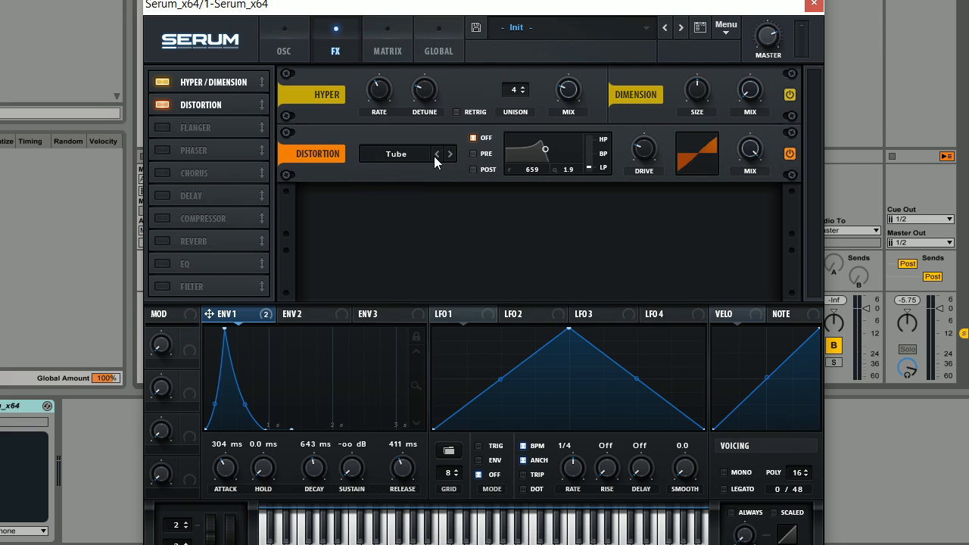
{"action": "left_click", "coordinate": [431, 156]}
{"action": "left_click", "coordinate": [443, 338]}
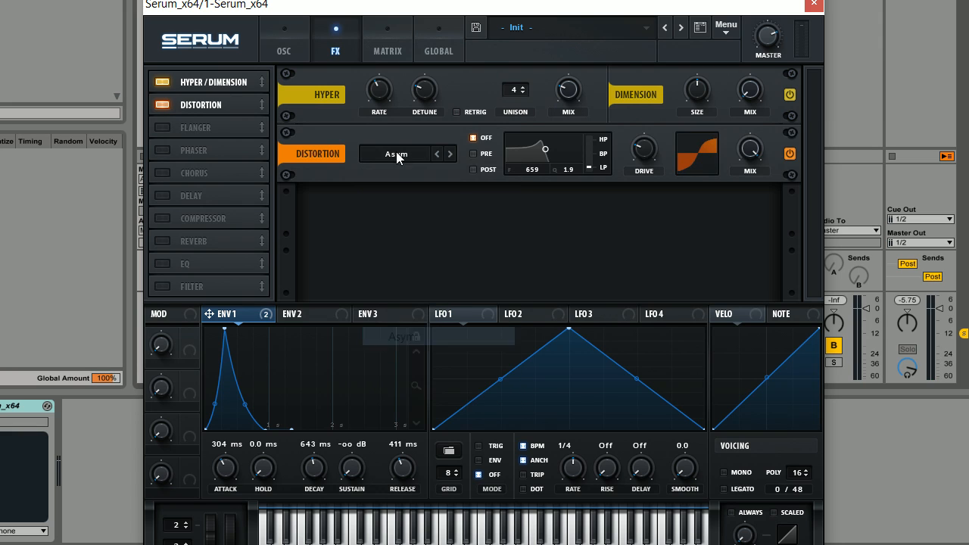
{"action": "left_click", "coordinate": [475, 171]}
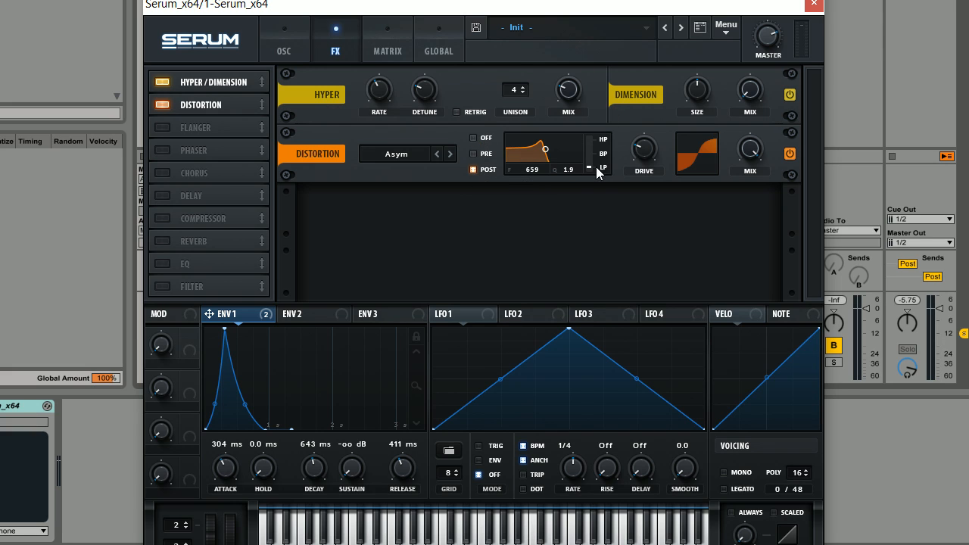
{"action": "left_click_drag", "start_coordinate": [588, 167], "coordinate": [546, 169]}
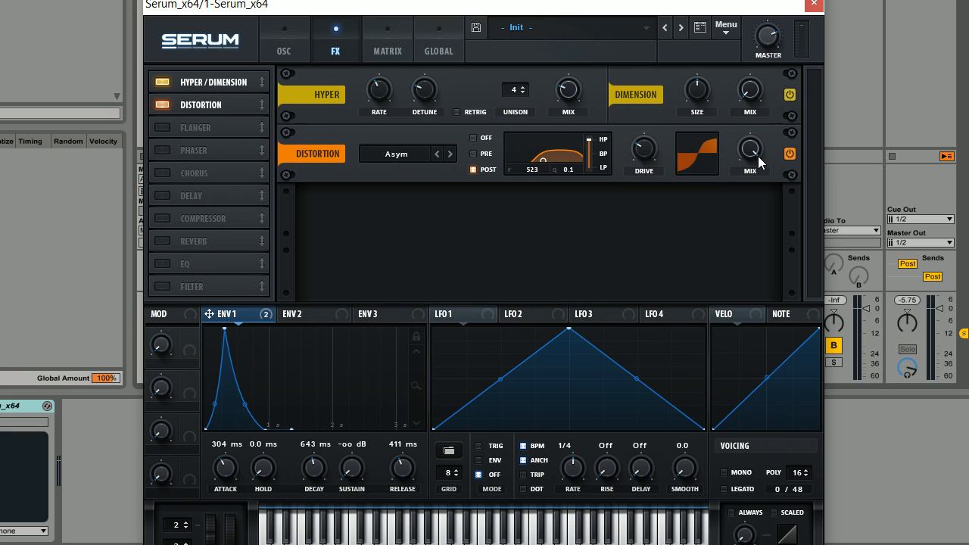
Reduce the distortion effect's mix to about 23%
{"action": "left_click_drag", "start_coordinate": [756, 192], "coordinate": [755, 225]}
{"action": "left_click", "coordinate": [291, 40]}
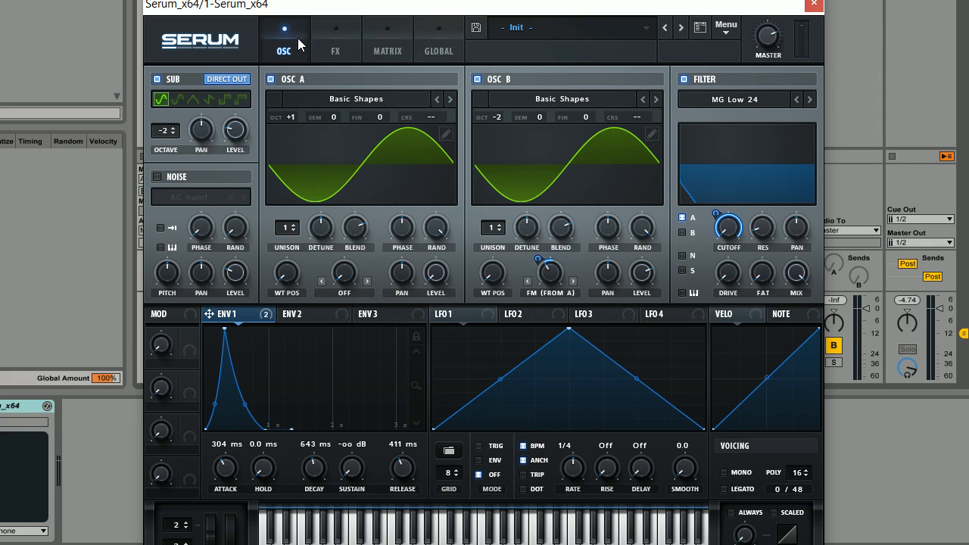
{"action": "left_click", "coordinate": [321, 36]}
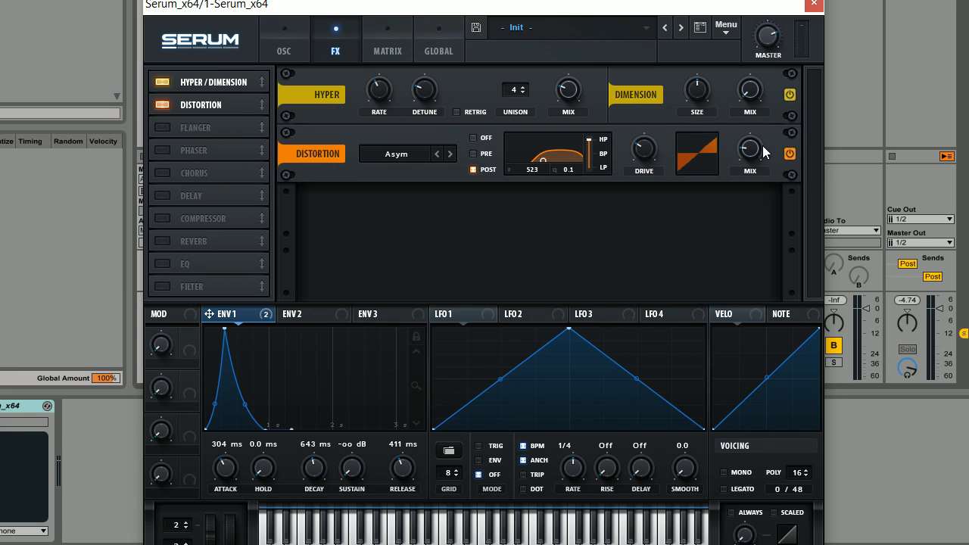
{"action": "scroll", "coordinate": [759, 154], "scroll_direction": "up", "scroll_amount": 3}
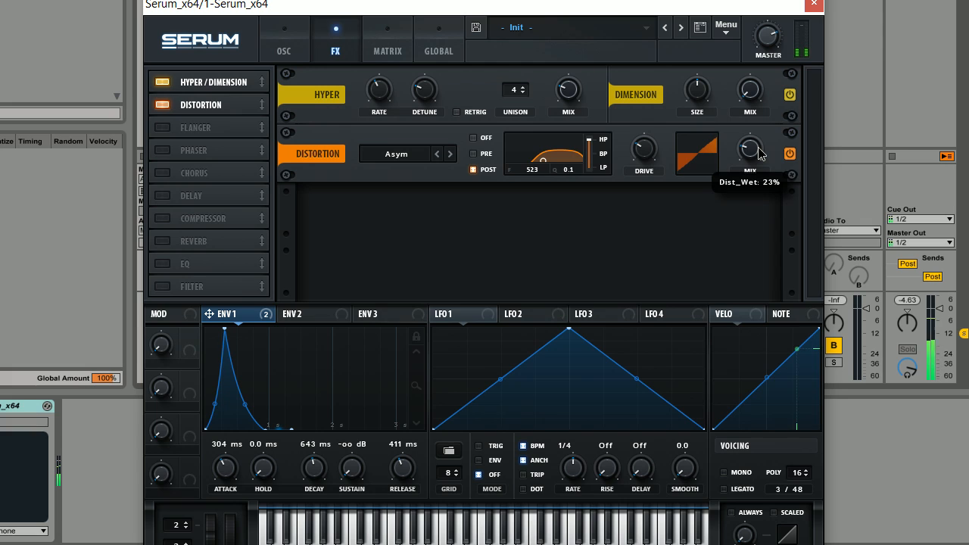
{"action": "scroll", "coordinate": [760, 155], "scroll_direction": "down", "scroll_amount": 2}
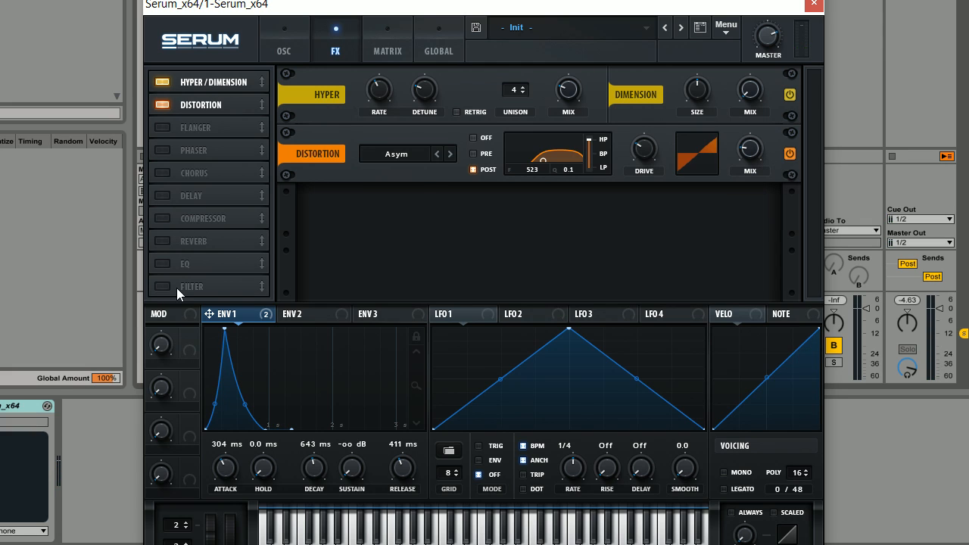
Enable the EQ, switch its low band to the low-cut curve (LPF type), and lower that band's Q to flatten the resonance
{"action": "left_click", "coordinate": [163, 266]}
{"action": "left_click", "coordinate": [277, 57]}
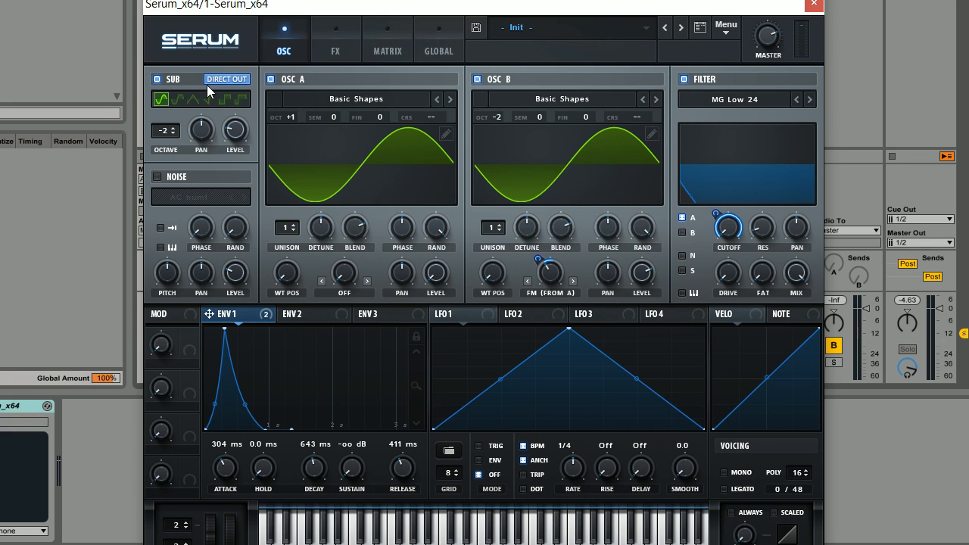
{"action": "left_click", "coordinate": [338, 31]}
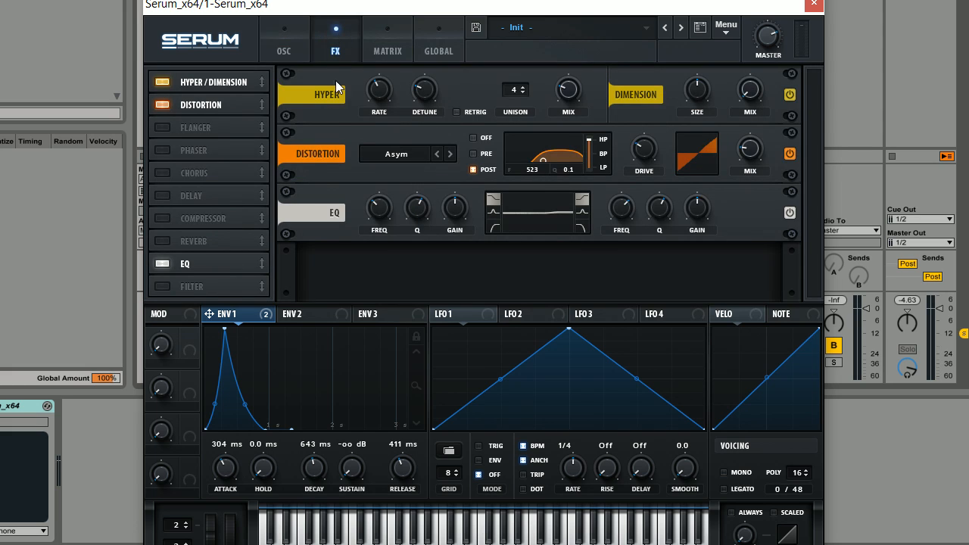
{"action": "left_click", "coordinate": [300, 37]}
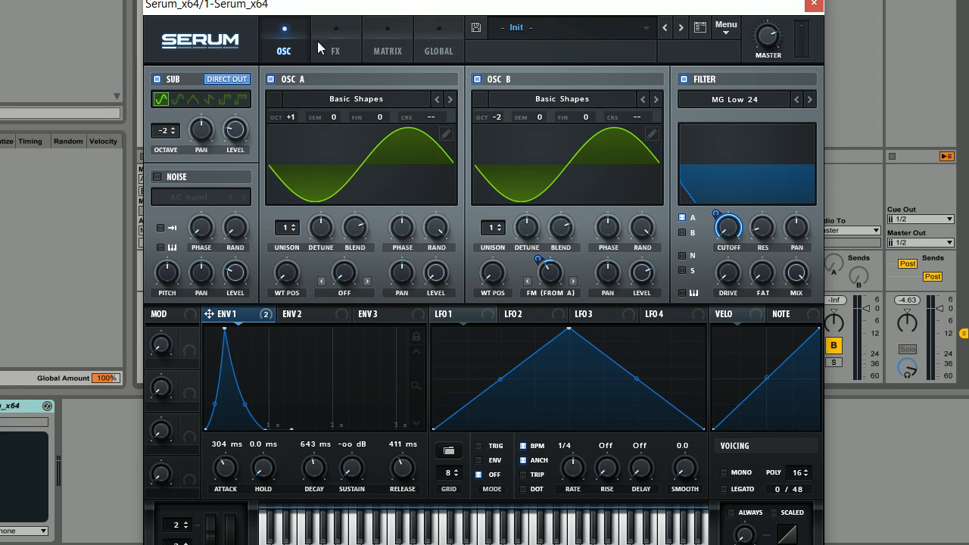
{"action": "left_click", "coordinate": [336, 46]}
{"action": "left_click", "coordinate": [490, 230]}
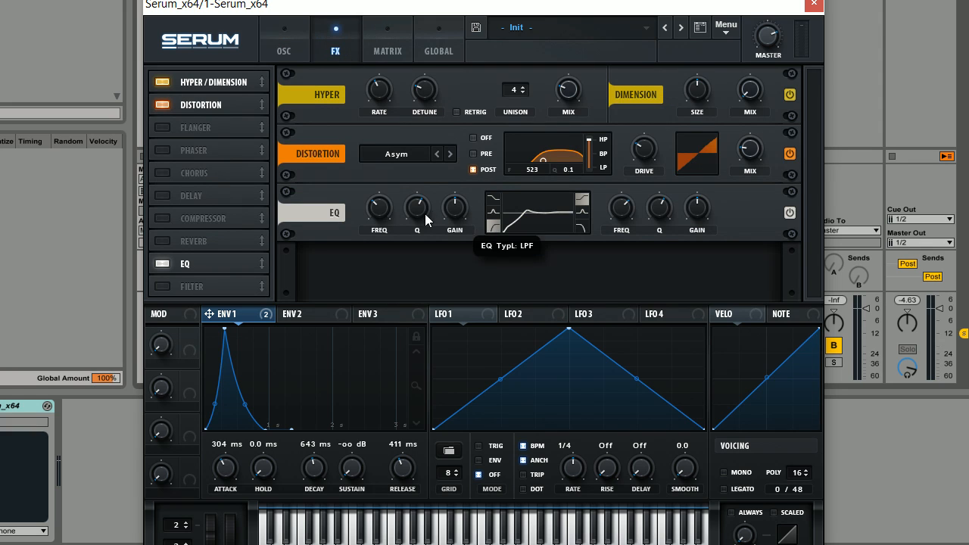
{"action": "left_click_drag", "start_coordinate": [426, 216], "coordinate": [417, 236]}
{"action": "left_click_drag", "start_coordinate": [386, 207], "coordinate": [387, 208]}
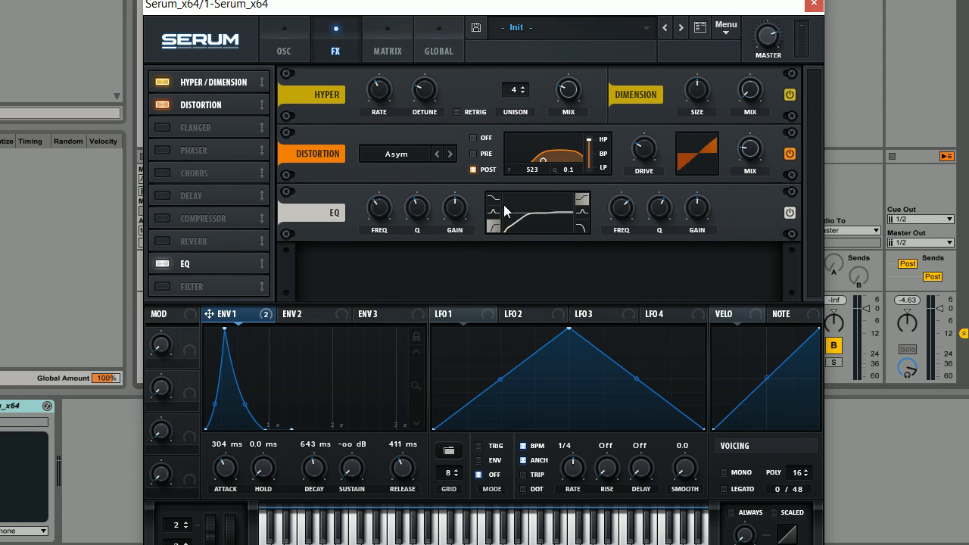
Boost the gain of the EQ's high shelf slightly and raise its frequency
{"action": "left_click", "coordinate": [286, 47]}
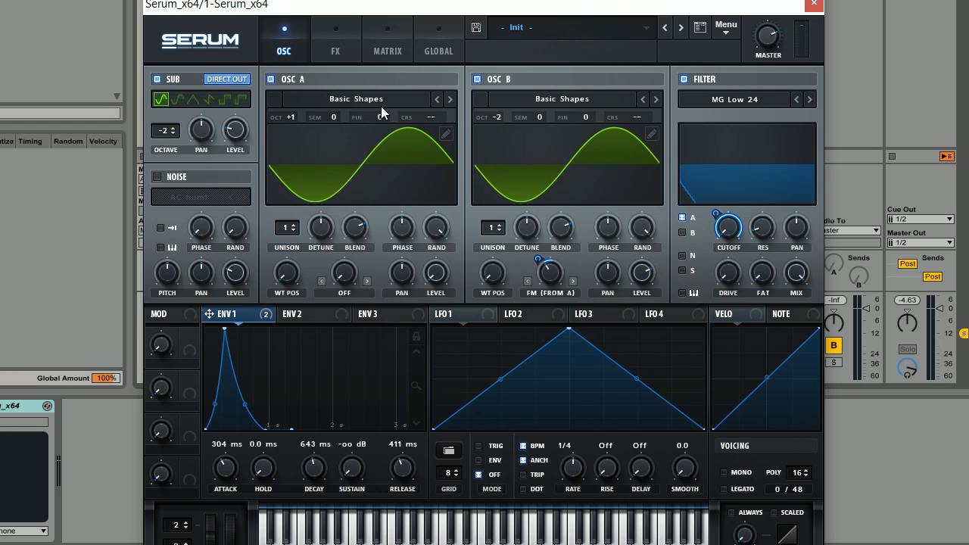
{"action": "left_click", "coordinate": [338, 41]}
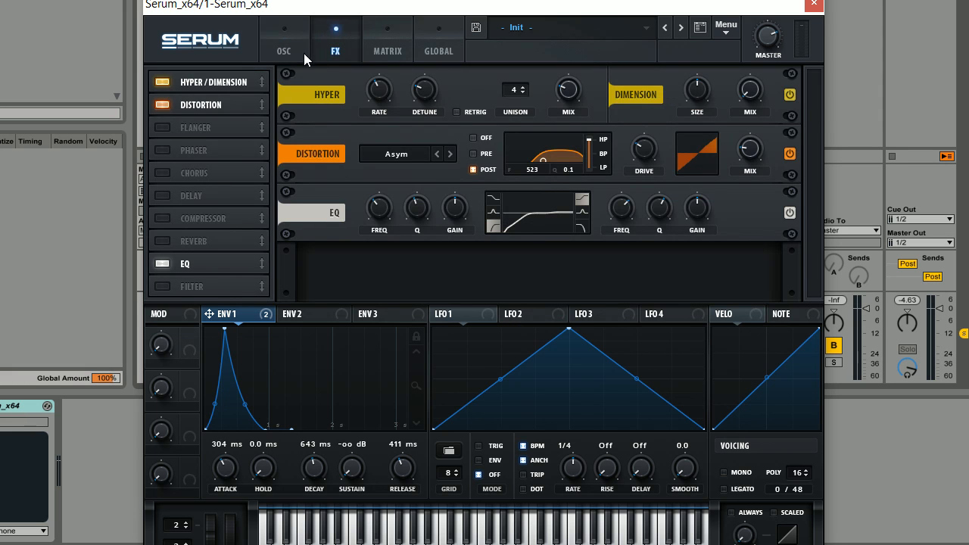
{"action": "left_click", "coordinate": [301, 52]}
{"action": "left_click", "coordinate": [334, 46]}
{"action": "left_click_drag", "start_coordinate": [706, 217], "coordinate": [707, 200]}
{"action": "mouse_move", "coordinate": [621, 218]}
{"action": "left_mouse_down"}
{"action": "mouse_move", "coordinate": [626, 208]}
{"action": "mouse_move", "coordinate": [635, 216]}
{"action": "left_mouse_up"}
Enable the reverb and place it after the EQ, with a reduced mix and size and raised low-cut and high-cut settings
{"action": "left_click", "coordinate": [159, 239]}
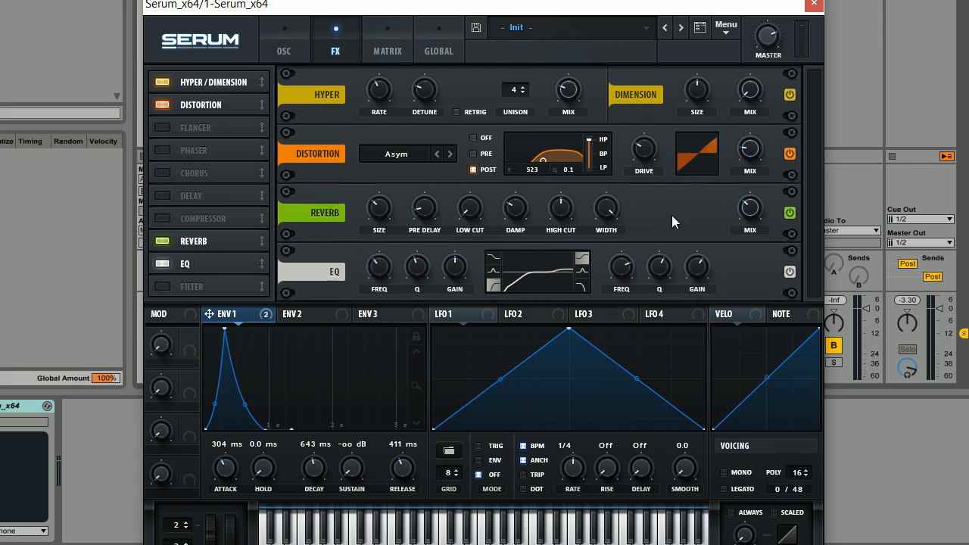
{"action": "left_click_drag", "start_coordinate": [209, 238], "coordinate": [204, 268]}
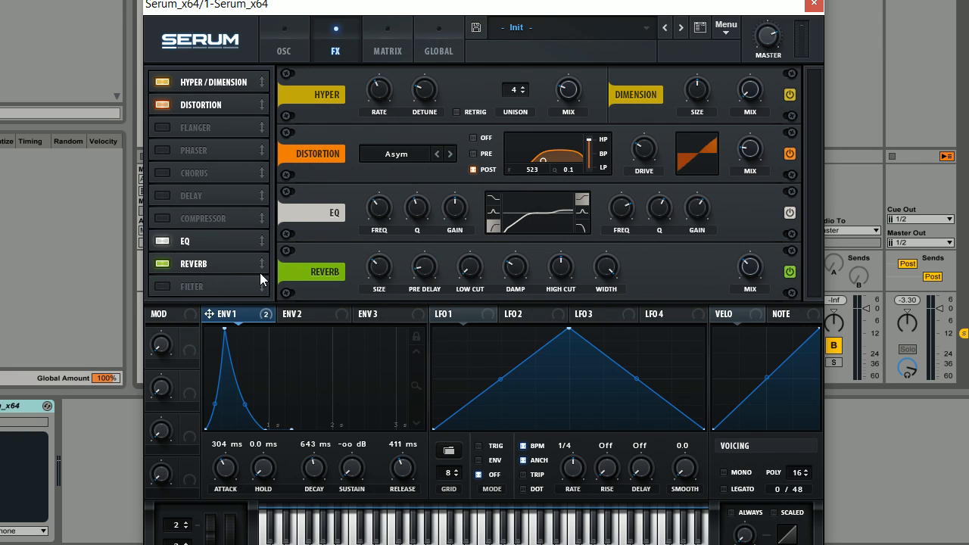
{"action": "left_click_drag", "start_coordinate": [747, 274], "coordinate": [749, 297]}
{"action": "left_click_drag", "start_coordinate": [562, 273], "coordinate": [564, 276]}
{"action": "mouse_move", "coordinate": [470, 270]}
{"action": "left_click_drag", "start_coordinate": [379, 268], "coordinate": [377, 282]}
Set envelope 1's release to 504 ms and attack to 242 ms, and fine-tune oscillator B's FM warp
{"action": "left_click", "coordinate": [282, 50]}
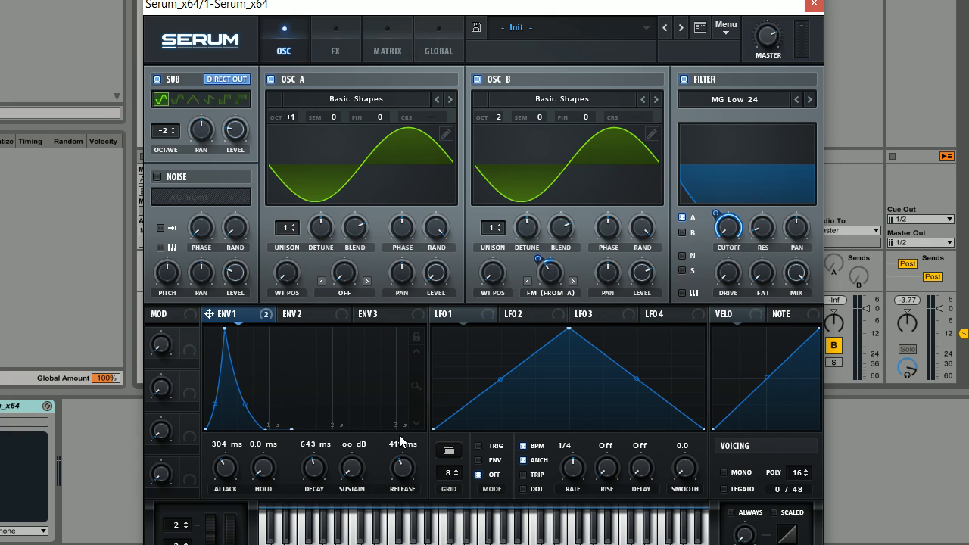
{"action": "scroll", "coordinate": [407, 470], "scroll_direction": "up", "scroll_amount": 8}
{"action": "scroll", "coordinate": [406, 470], "scroll_direction": "down", "scroll_amount": 5}
{"action": "scroll", "coordinate": [406, 470], "scroll_direction": "up", "scroll_amount": 3}
{"action": "scroll", "coordinate": [223, 469], "scroll_direction": "down", "scroll_amount": 3}
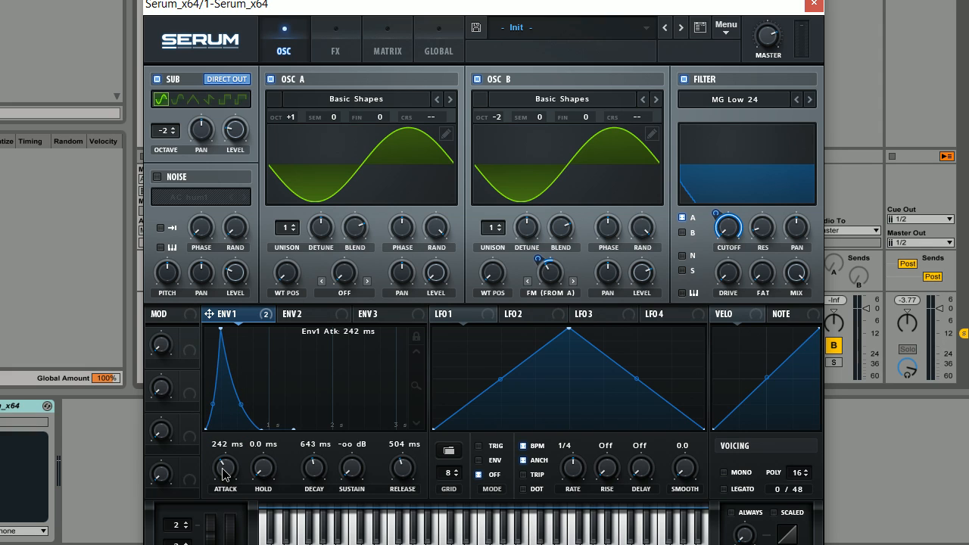
{"action": "scroll", "coordinate": [223, 470], "scroll_direction": "down", "scroll_amount": 3}
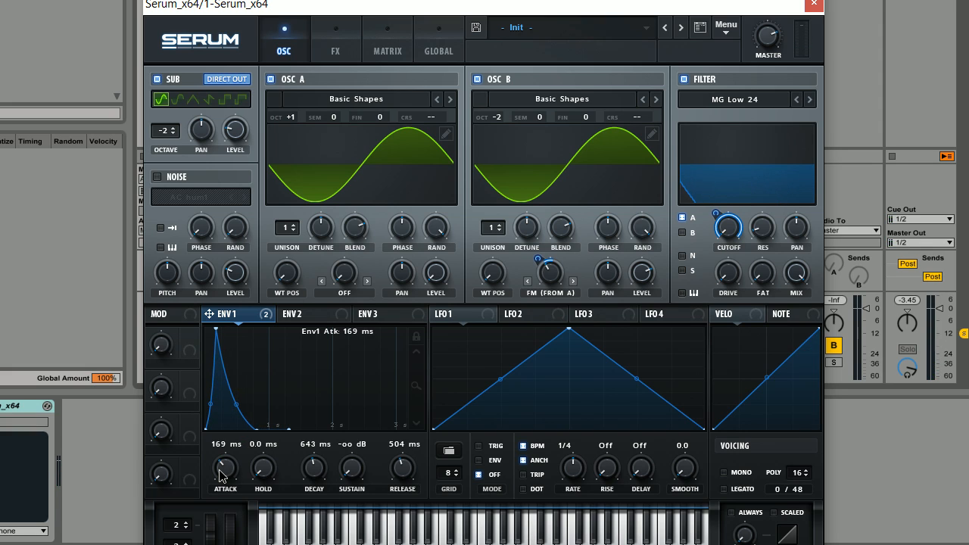
{"action": "scroll", "coordinate": [223, 474], "scroll_direction": "up", "scroll_amount": 2}
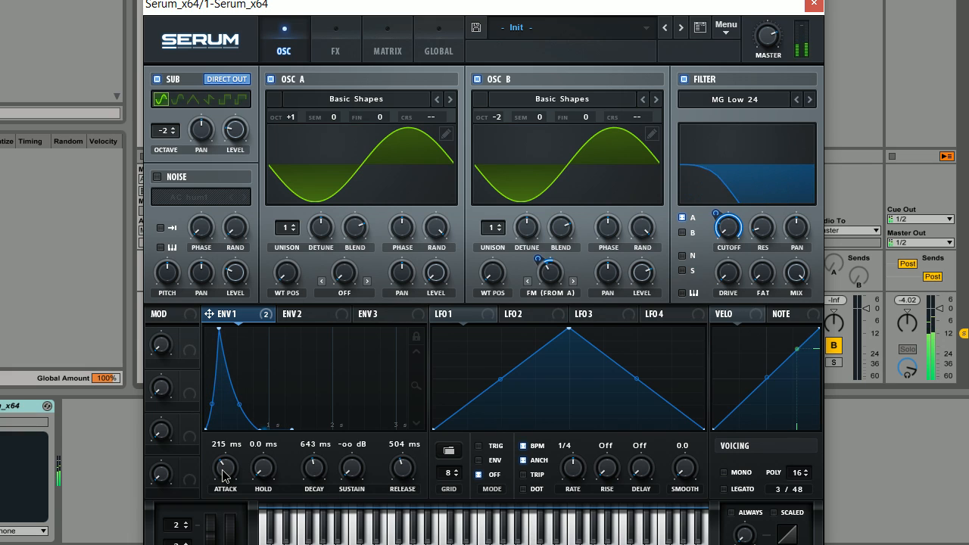
{"action": "scroll", "coordinate": [223, 475], "scroll_direction": "up", "scroll_amount": 1}
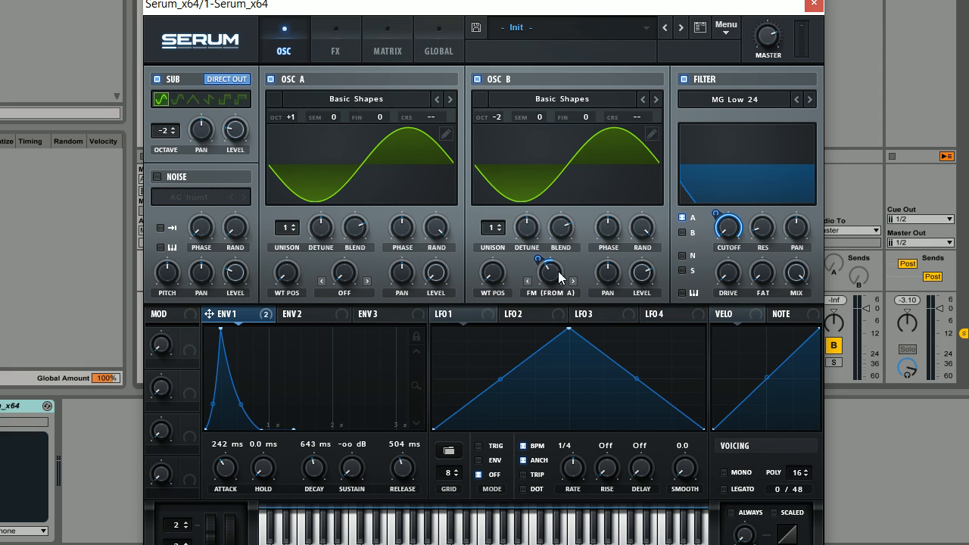
{"action": "left_click_drag", "start_coordinate": [555, 277], "coordinate": [550, 277]}
{"action": "left_click", "coordinate": [333, 38]}
{"action": "left_click", "coordinate": [284, 41]}
{"action": "left_click", "coordinate": [340, 44]}
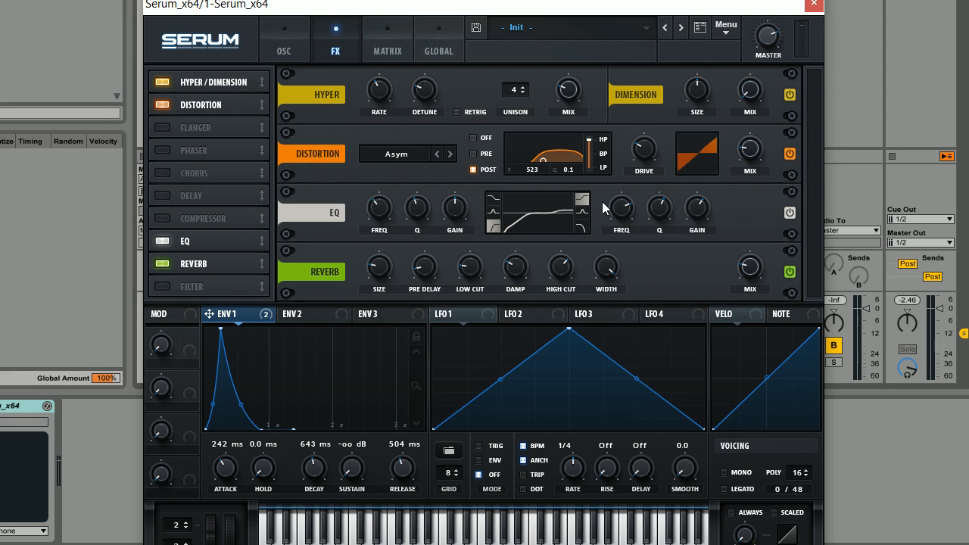
{"action": "left_click", "coordinate": [283, 47]}
{"action": "left_click", "coordinate": [338, 44]}
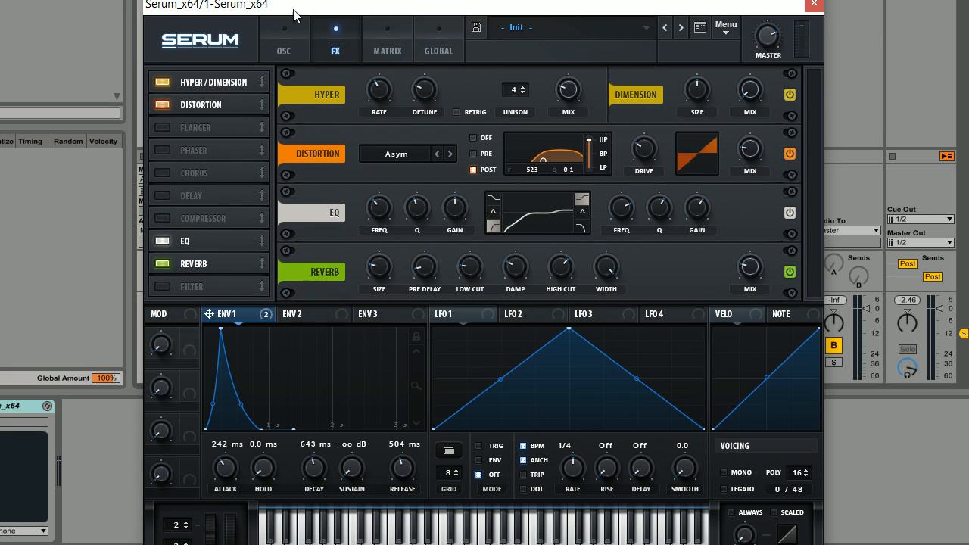